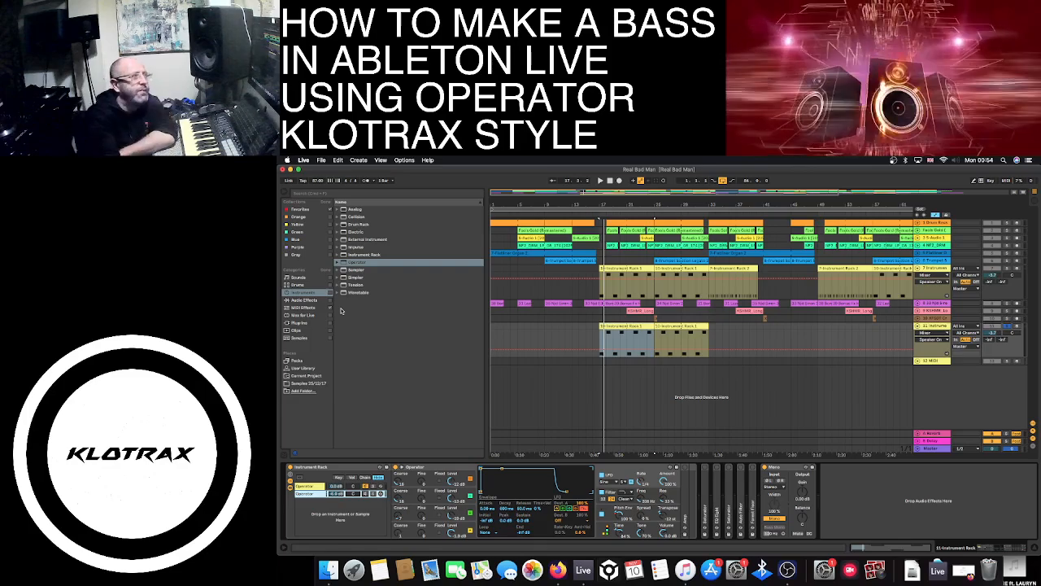
# Unsolo track 11 and play the full arrangement from bar 16, just before the bass clips start.
pyautogui.click(583, 269)
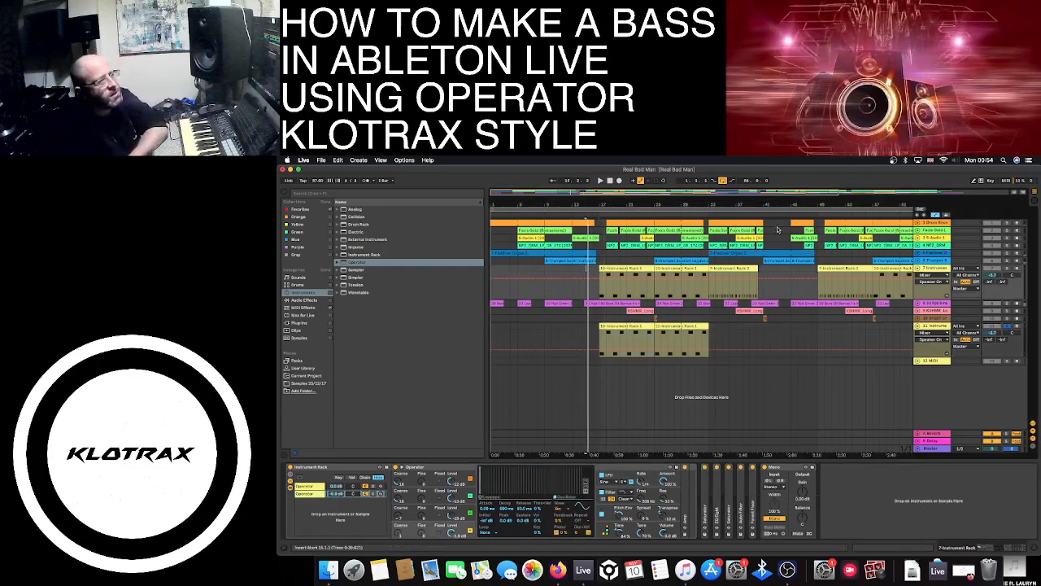
pyautogui.click(1010, 327)
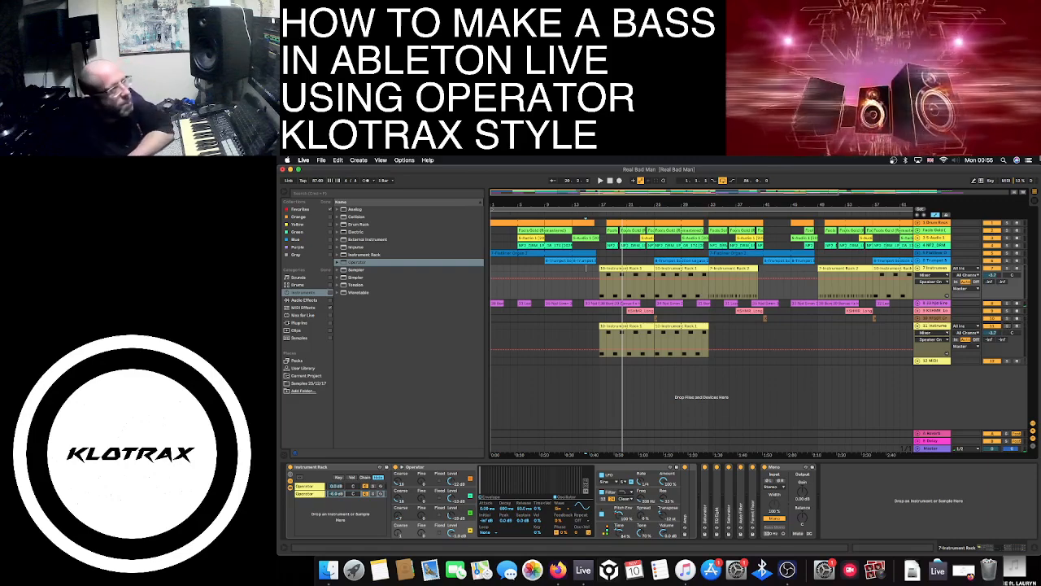
# Solo the bass on track 7 and play it from the start of its first clip.
pyautogui.click(1007, 269)
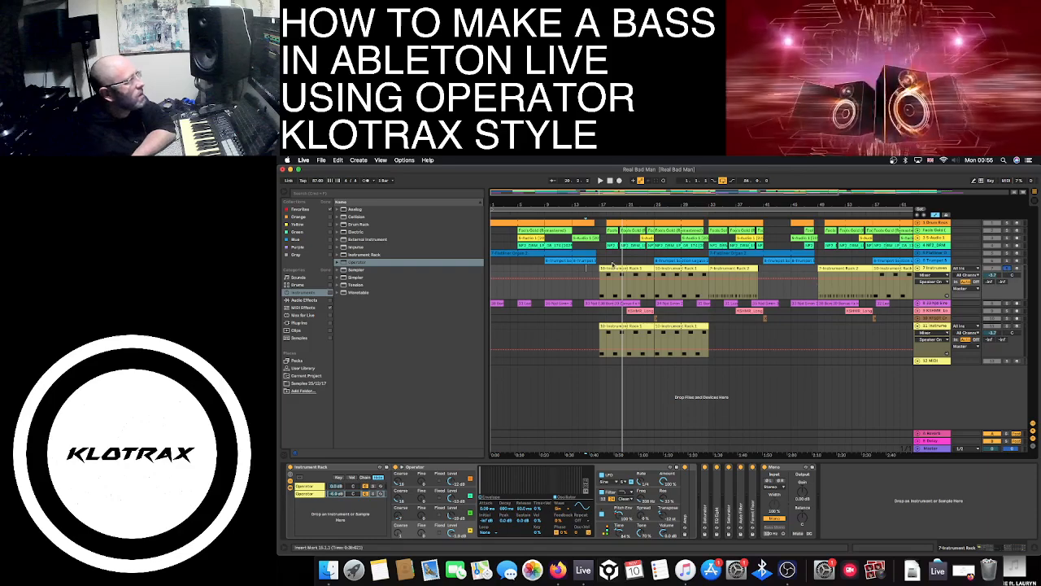
pyautogui.click(610, 267)
pyautogui.press('space')
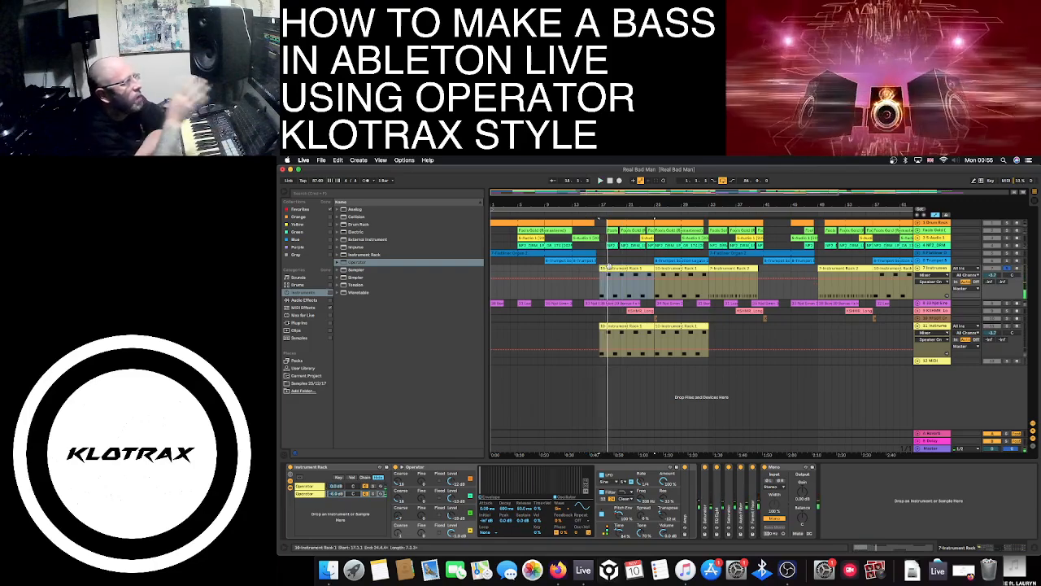
# Solo track 11, play it from its first clip, and show the first Operator chain of its Instrument Rack.
pyautogui.click(607, 327)
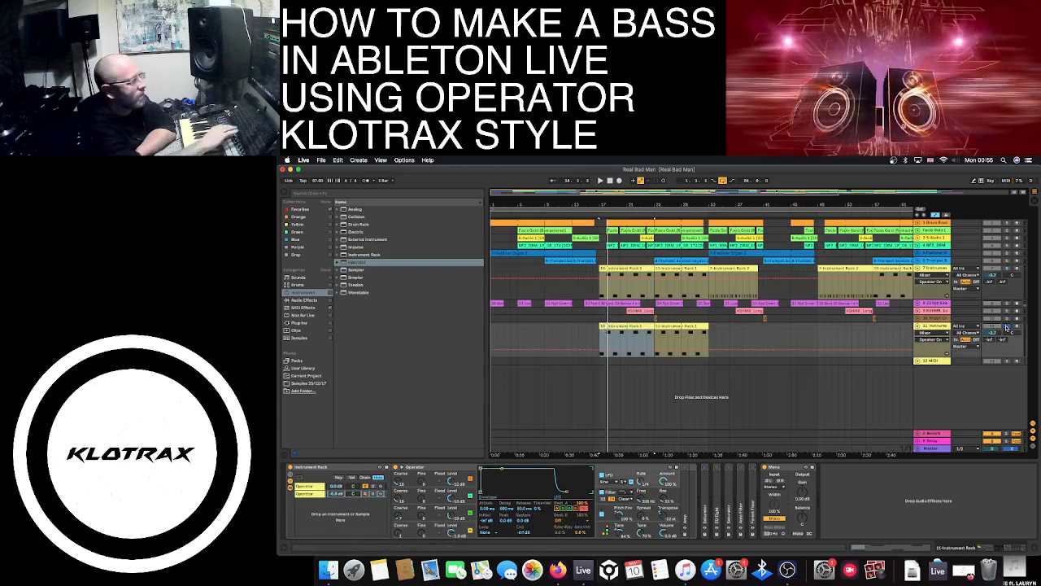
pyautogui.press('space')
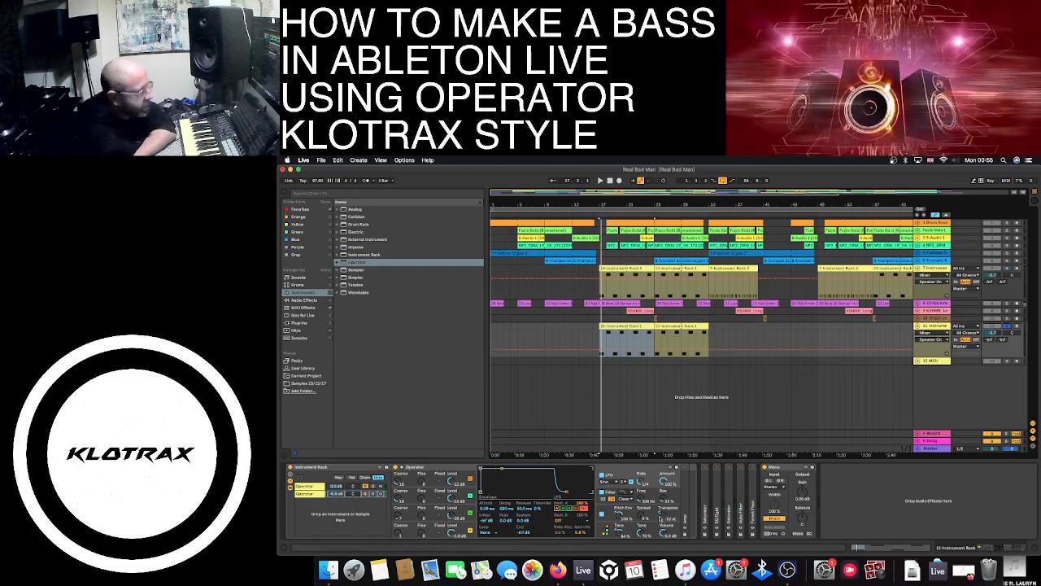
pyautogui.click(307, 486)
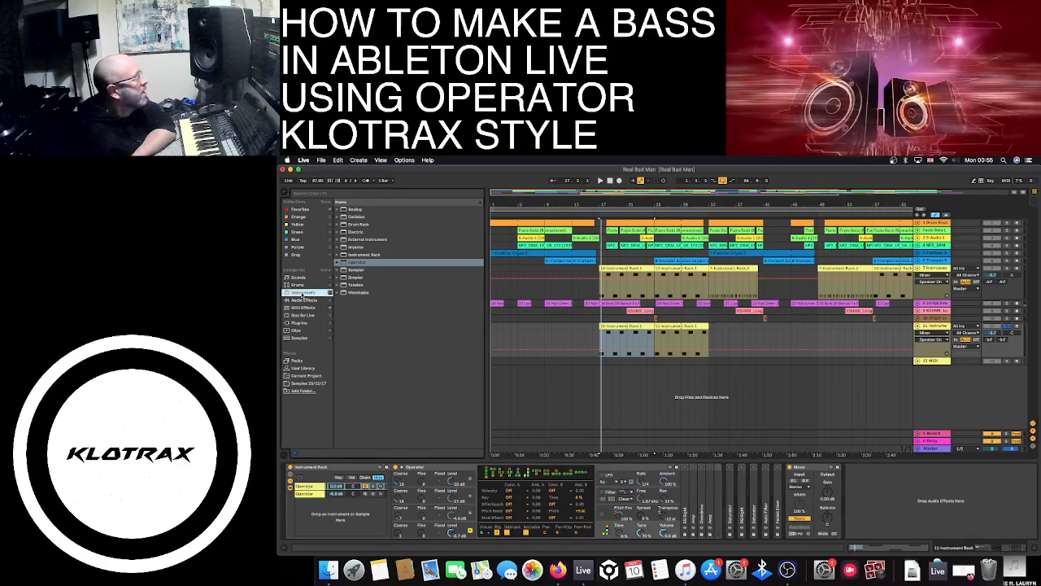
# Add an Operator on a new MIDI track, group it into an Instrument Rack and show the rack's chain list.
pyautogui.click(358, 262)
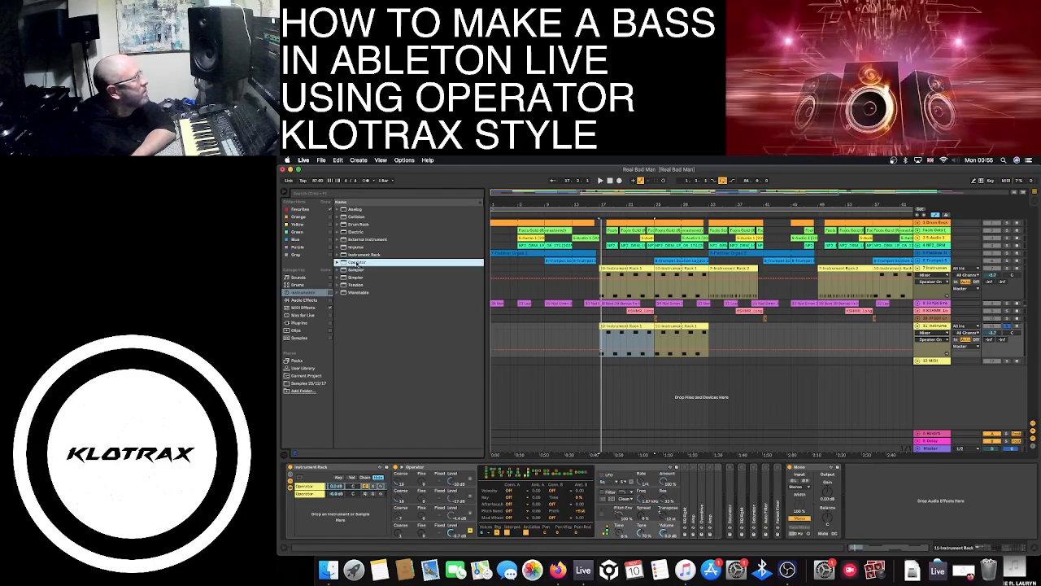
pyautogui.moveTo(358, 263); pyautogui.dragTo(604, 387)
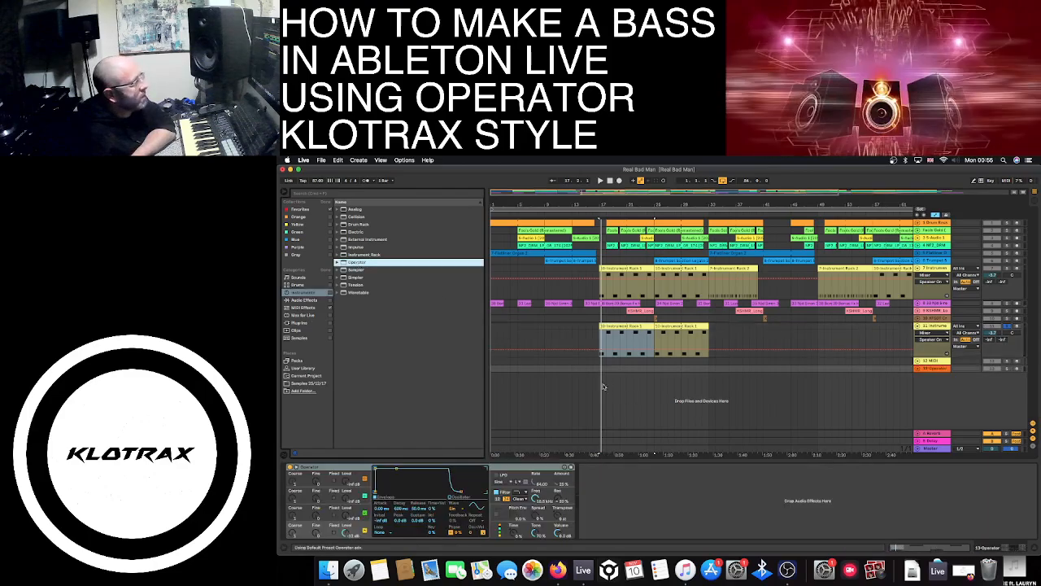
pyautogui.click(346, 467)
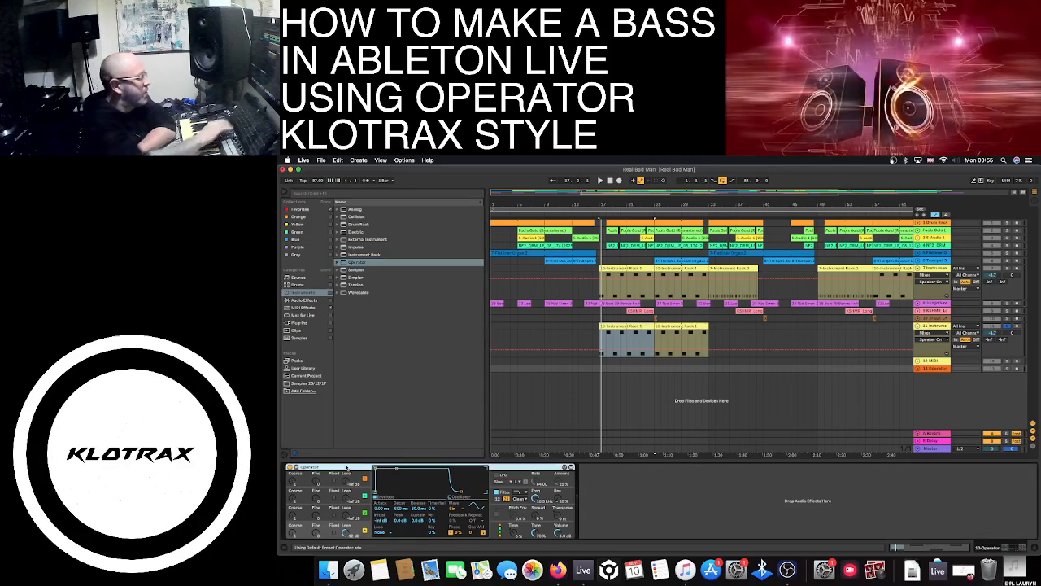
pyautogui.press('super+g')
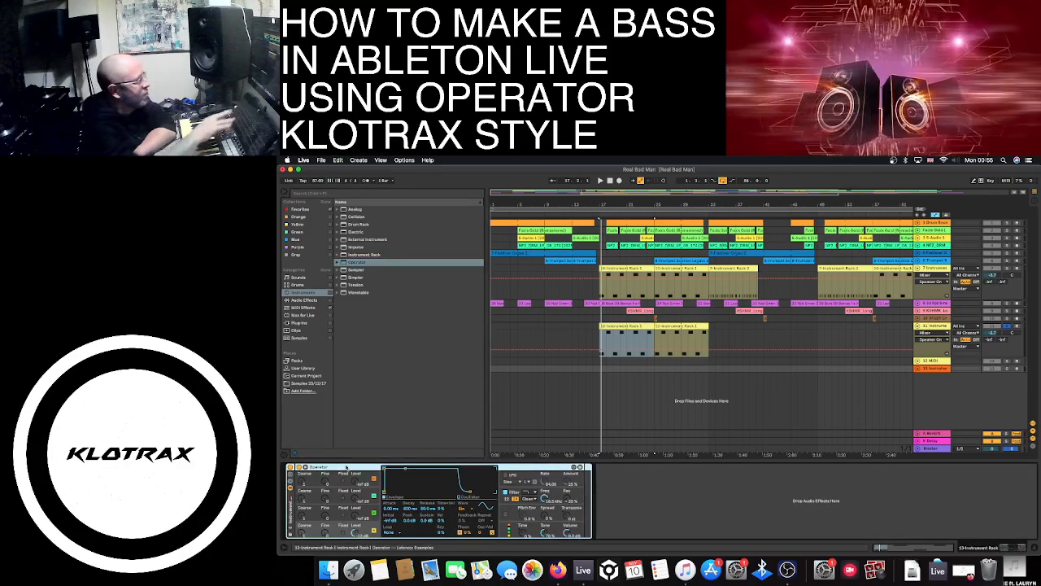
pyautogui.click(292, 477)
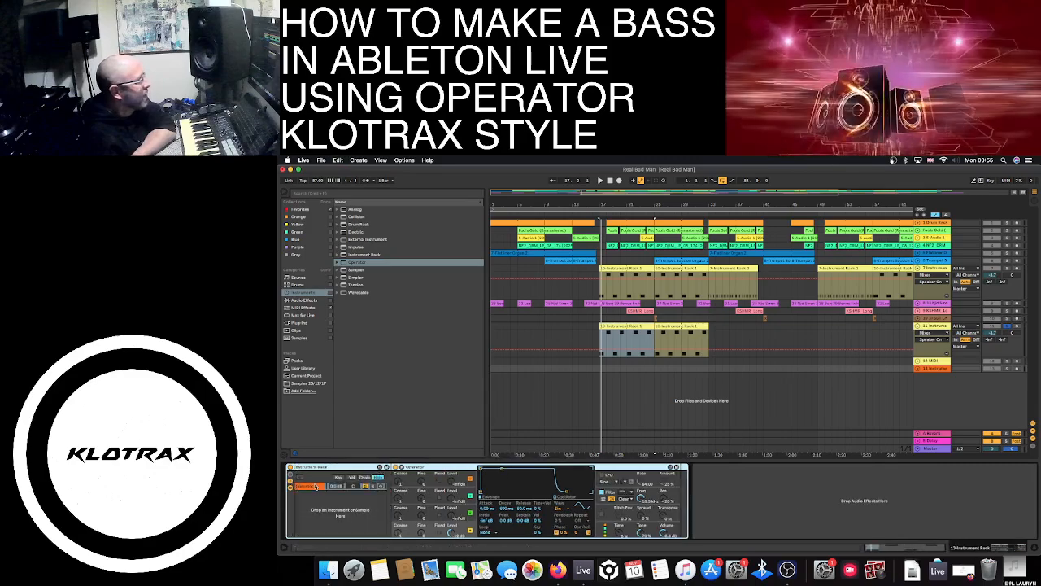
# Delete the Instrument Rack from the new track and return to the devices on track 11.
pyautogui.click(311, 486)
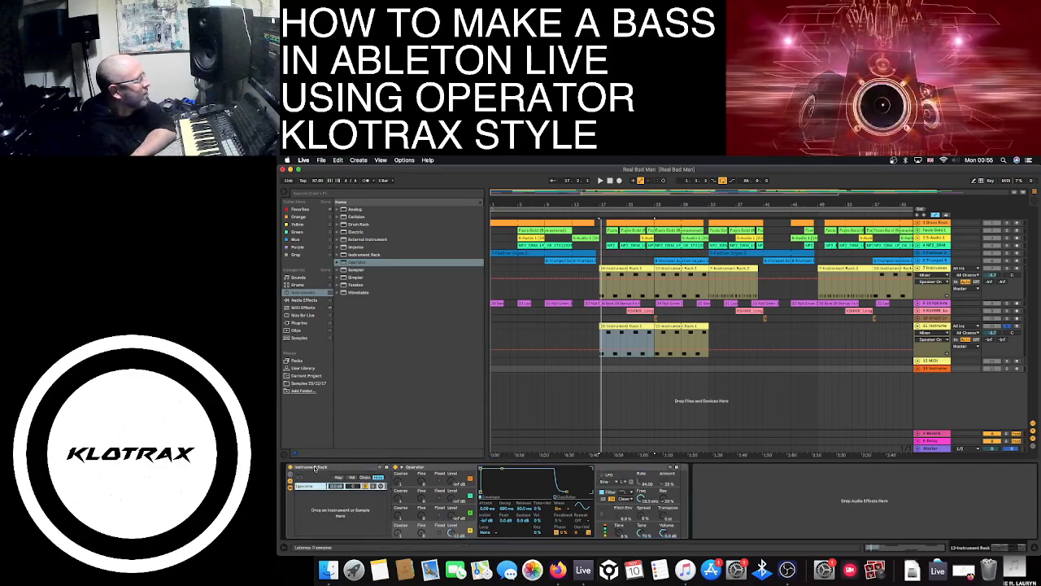
pyautogui.click(316, 468)
pyautogui.press('Delete')
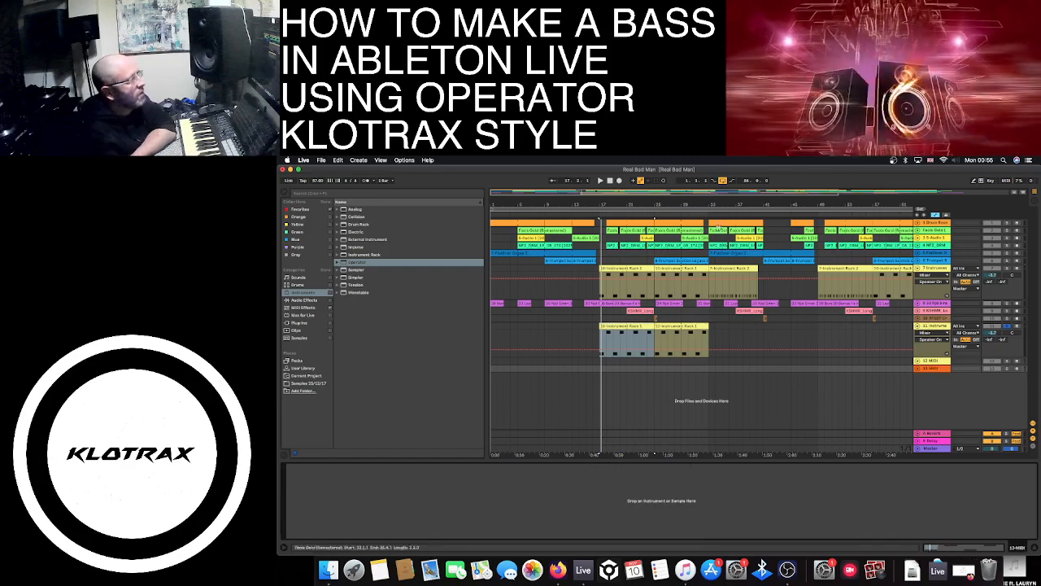
pyautogui.press('super+z')
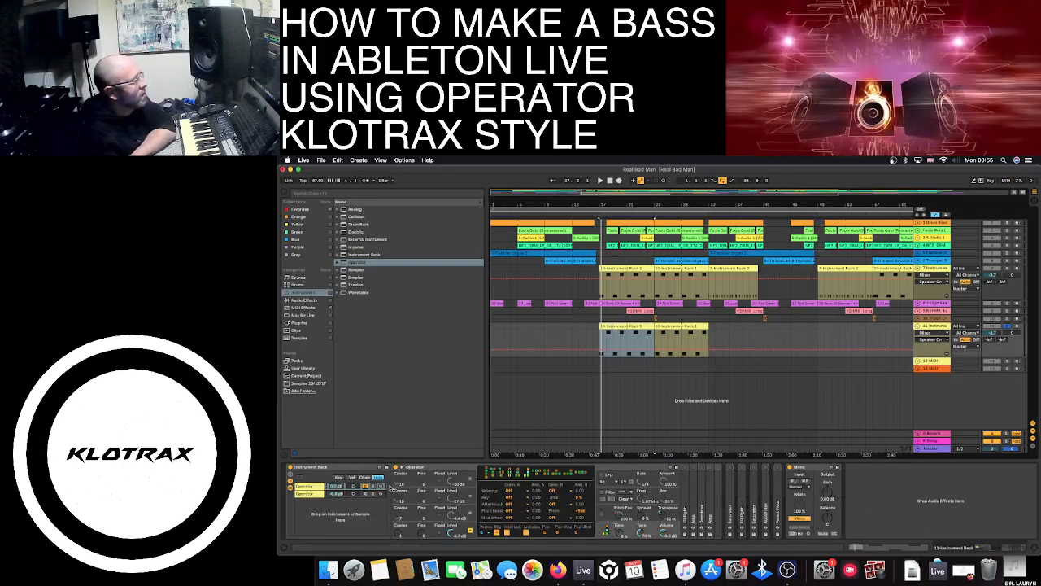
# In the first Operator chain, switch off oscillators B, C and D so that only oscillator A plays.
pyautogui.click(303, 495)
pyautogui.click(309, 487)
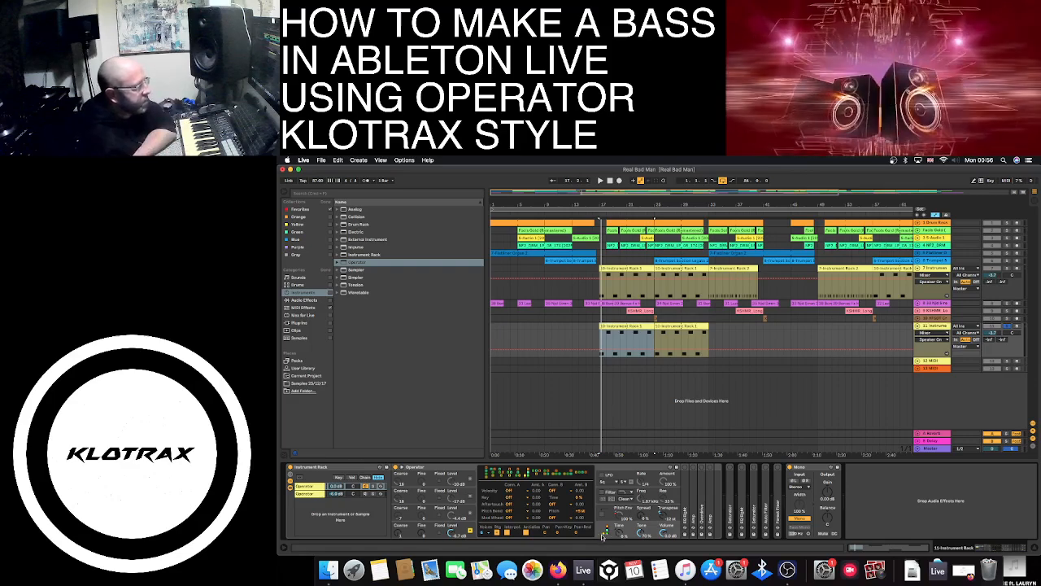
pyautogui.click(470, 513)
pyautogui.click(470, 496)
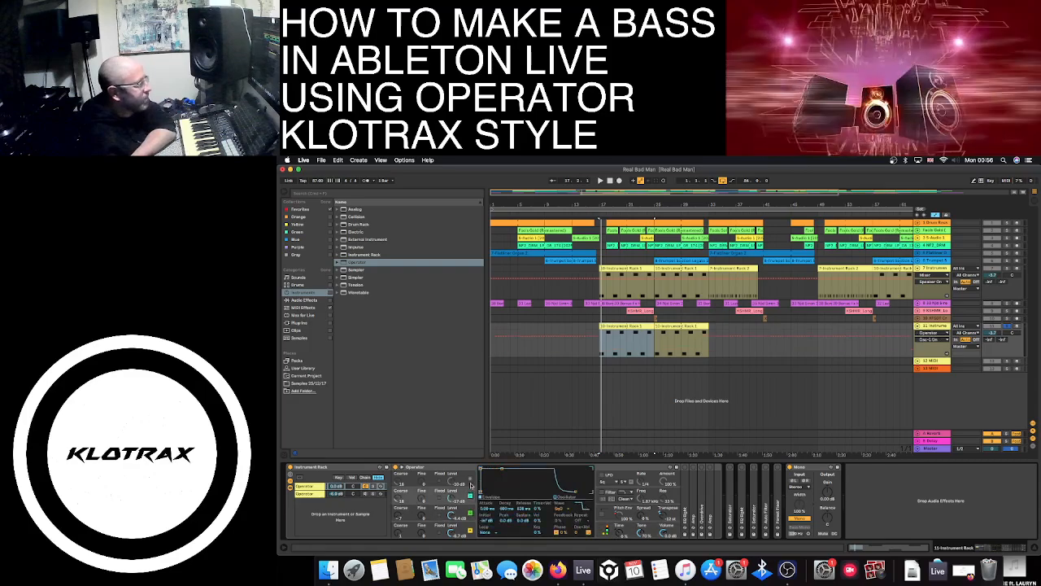
pyautogui.click(470, 479)
pyautogui.click(471, 479)
pyautogui.click(471, 496)
pyautogui.click(470, 514)
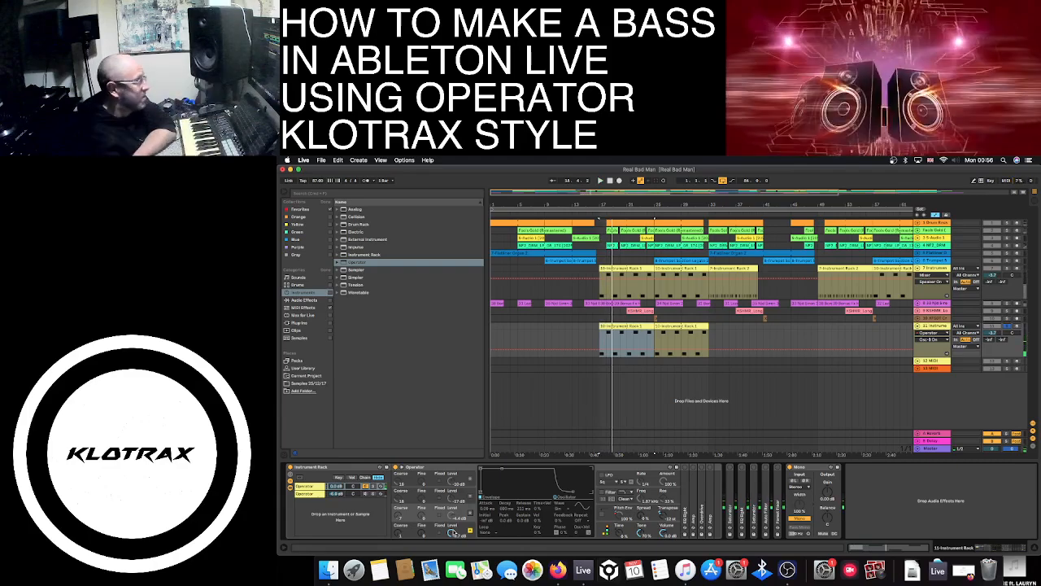
# View the MIDI notes of the first bass clip on track 11, then return to its device chain.
pyautogui.doubleClick(635, 327)
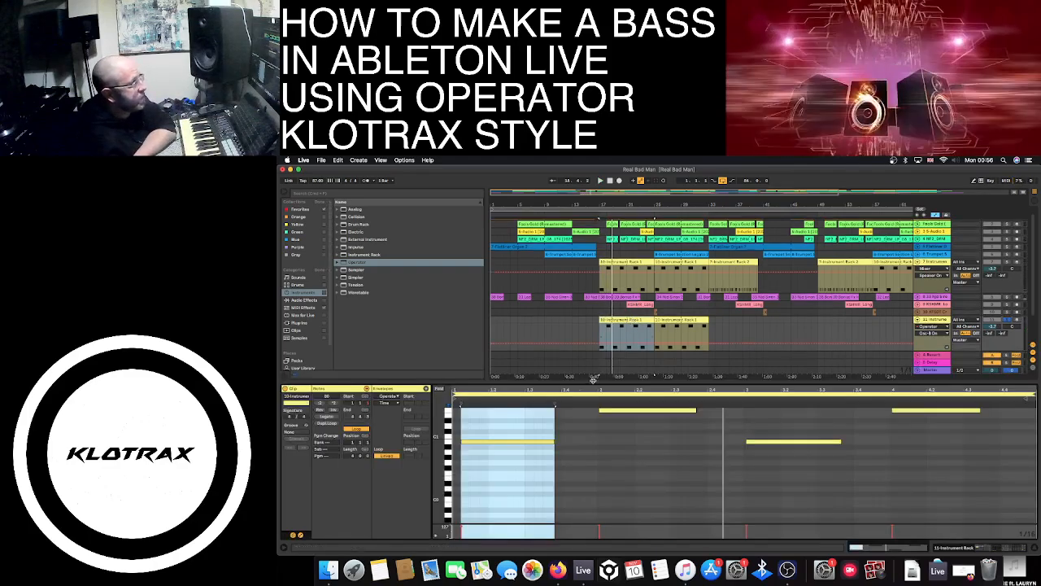
pyautogui.scroll(1, 452, 444)
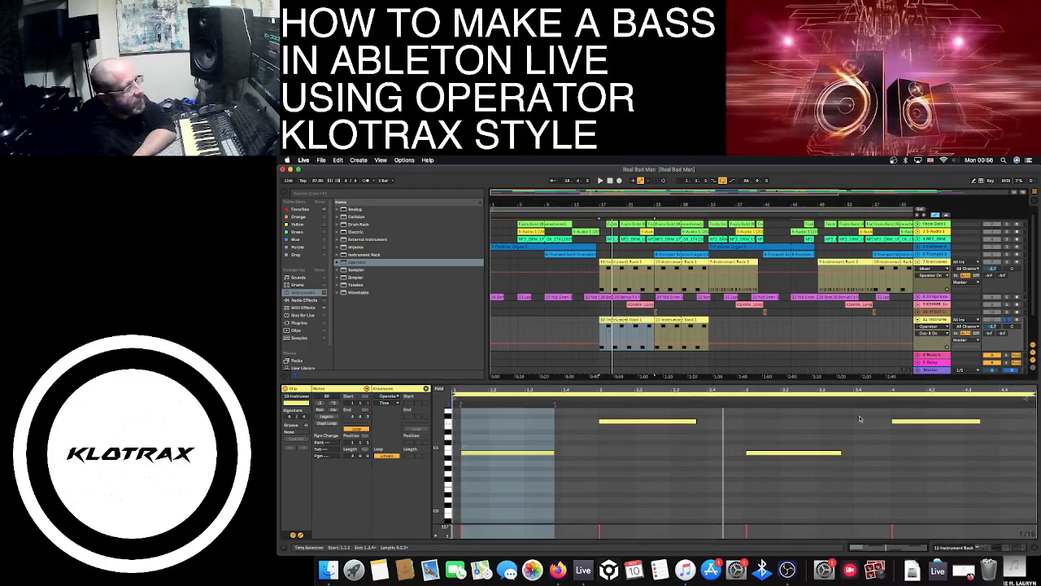
pyautogui.click(952, 547)
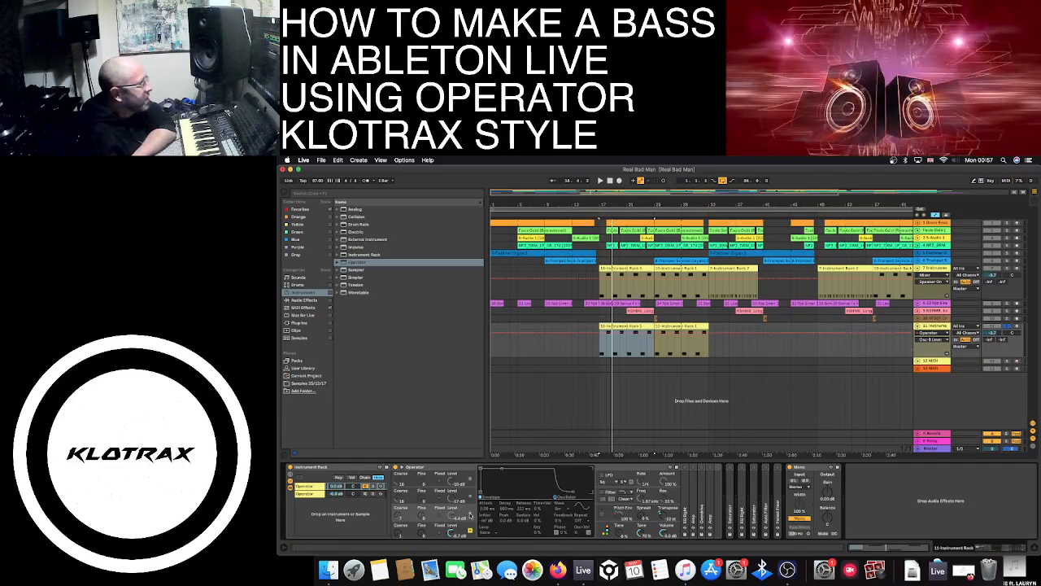
# Switch oscillators B and C back on and choose the Square D waveform for oscillator C.
pyautogui.click(471, 514)
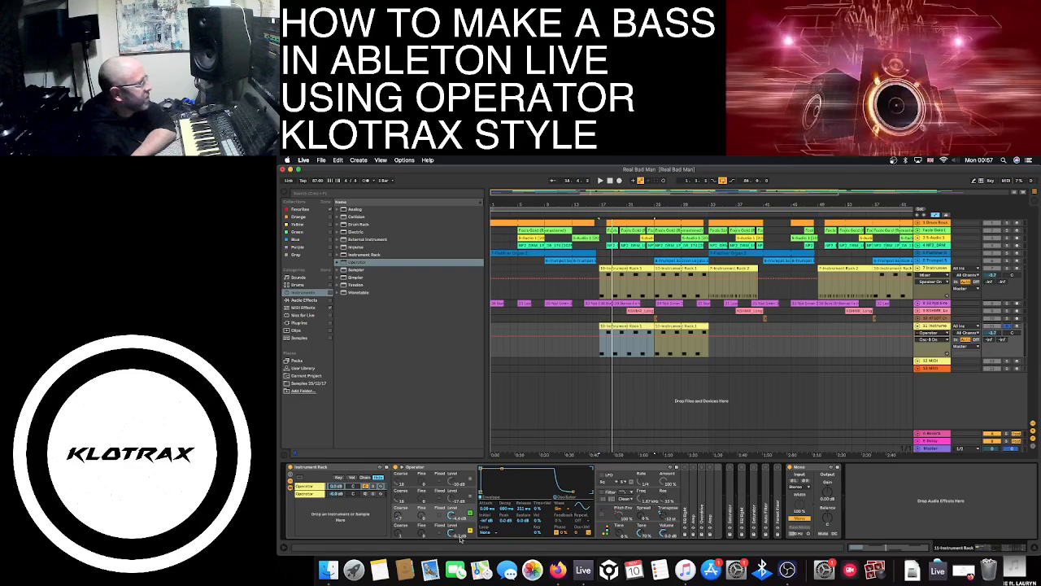
pyautogui.click(449, 511)
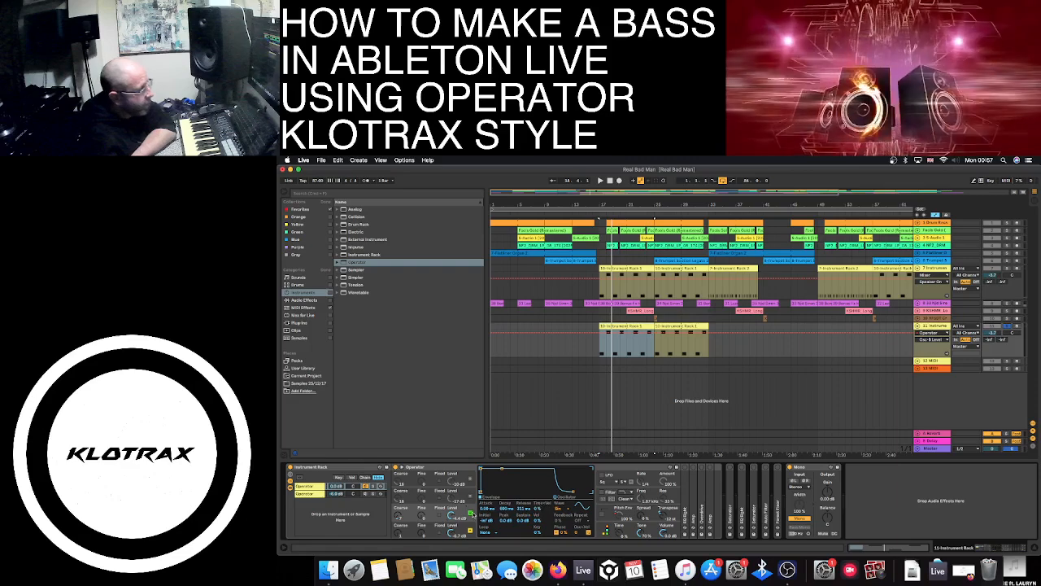
pyautogui.click(467, 493)
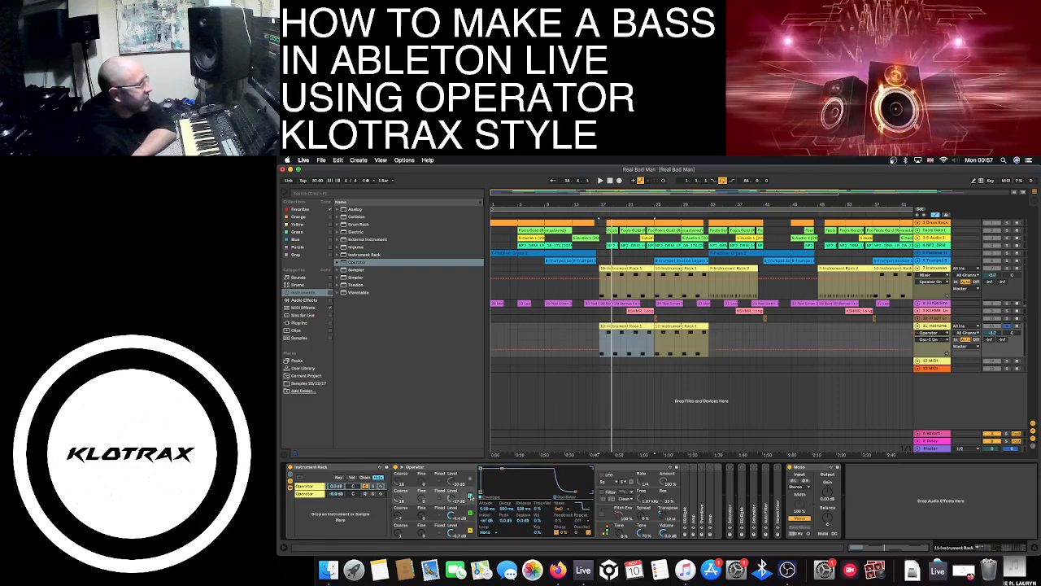
pyautogui.click(562, 510)
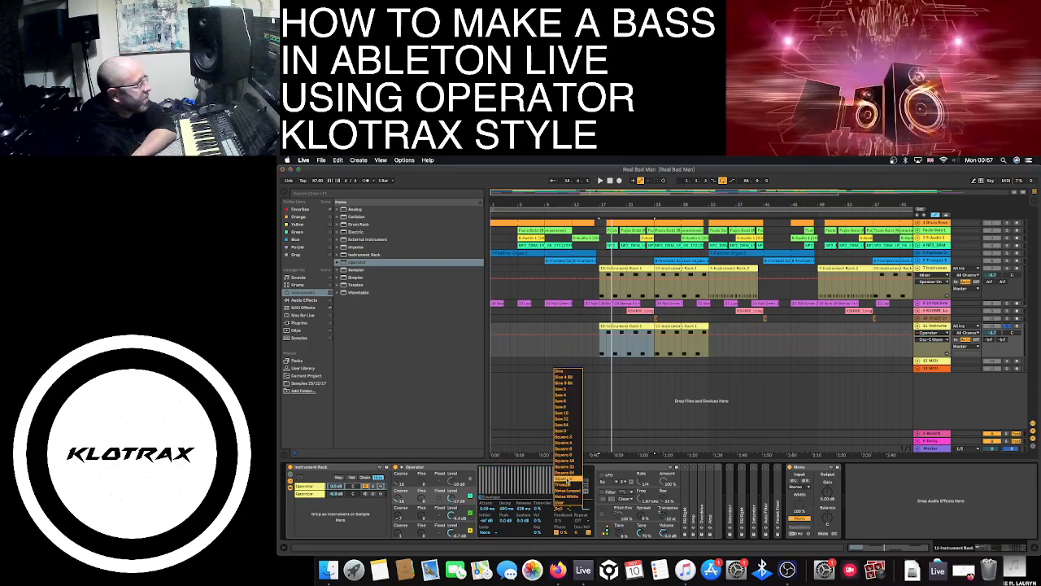
pyautogui.click(566, 501)
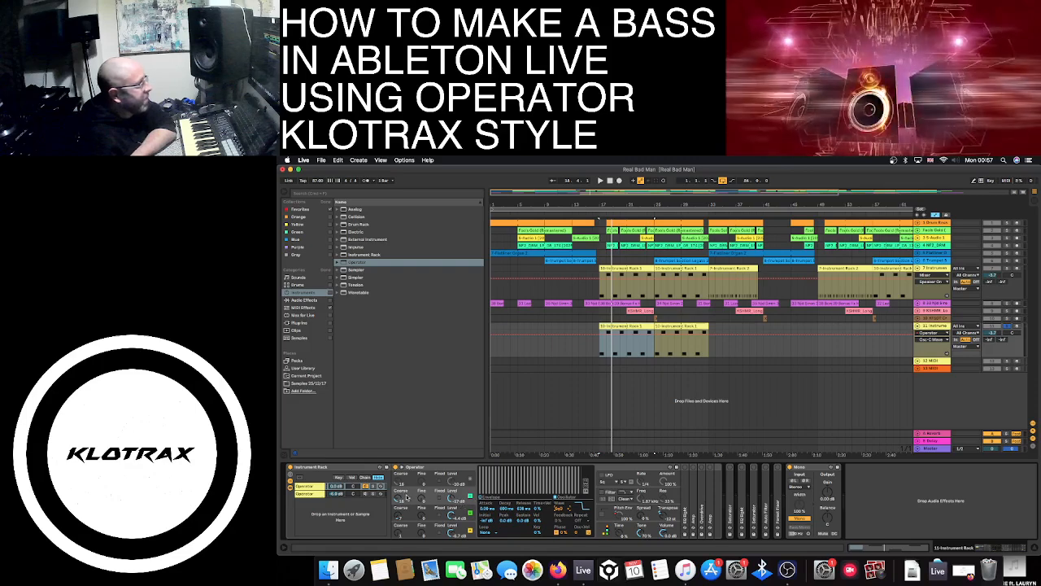
# Switch oscillator D back on, then view its envelope and the settings of oscillators C and B.
pyautogui.click(470, 481)
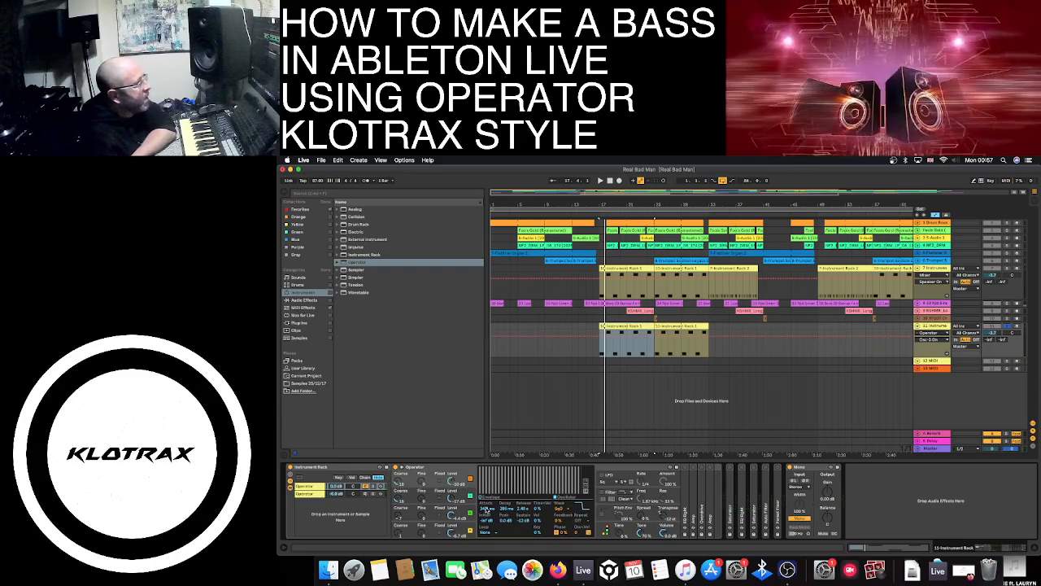
pyautogui.click(486, 509)
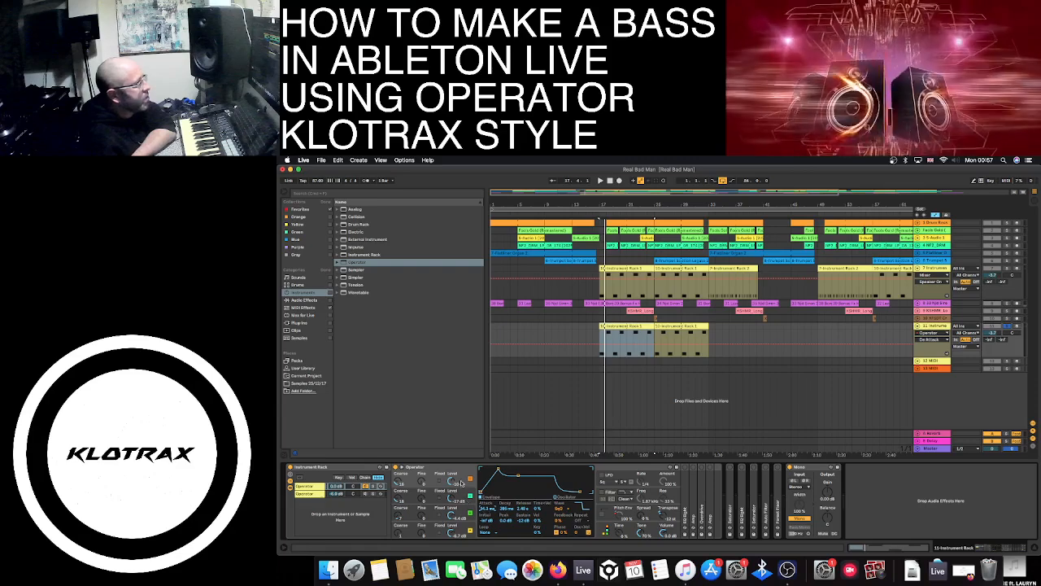
pyautogui.click(461, 496)
pyautogui.click(462, 517)
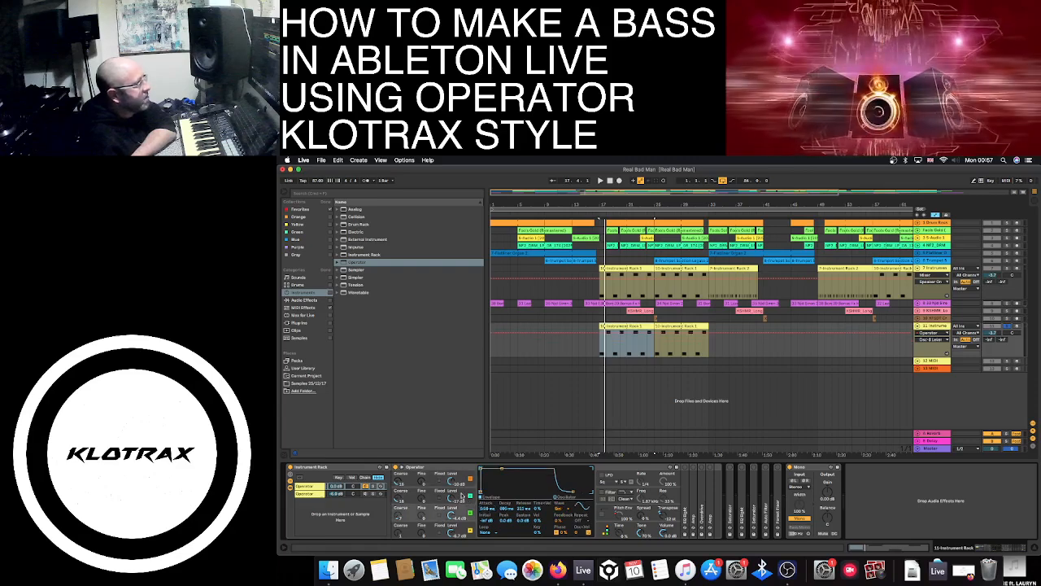